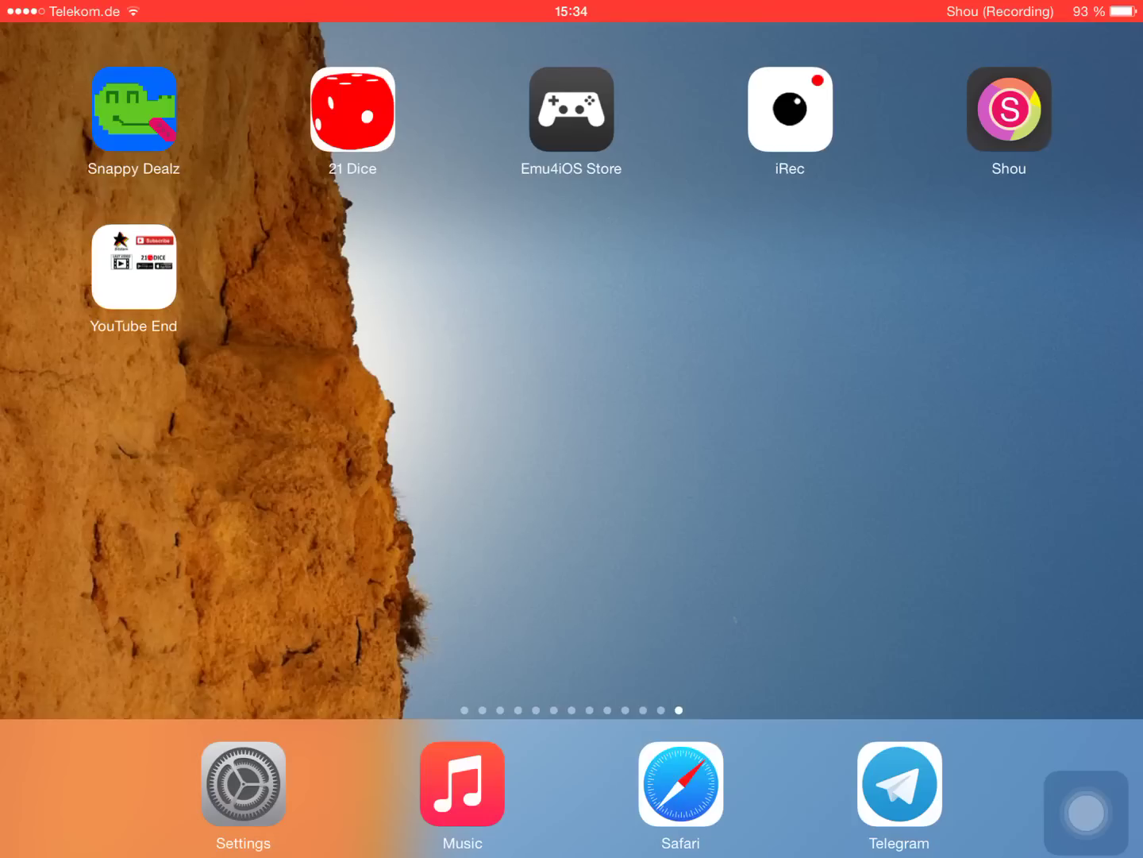
Turn off automatic time, set the date back to 31 October 2014, and return Home
mouse_move(1086, 813)
mouse_down()
mouse_move(1033, 631)
mouse_move(742, 376)
mouse_move(564, 265)
mouse_move(677, 164)
mouse_move(575, 33)
mouse_move(455, 209)
mouse_move(671, 218)
mouse_move(542, 50)
mouse_move(549, 225)
mouse_move(798, 413)
mouse_move(1075, 817)
mouse_move(1099, 812)
mouse_up()
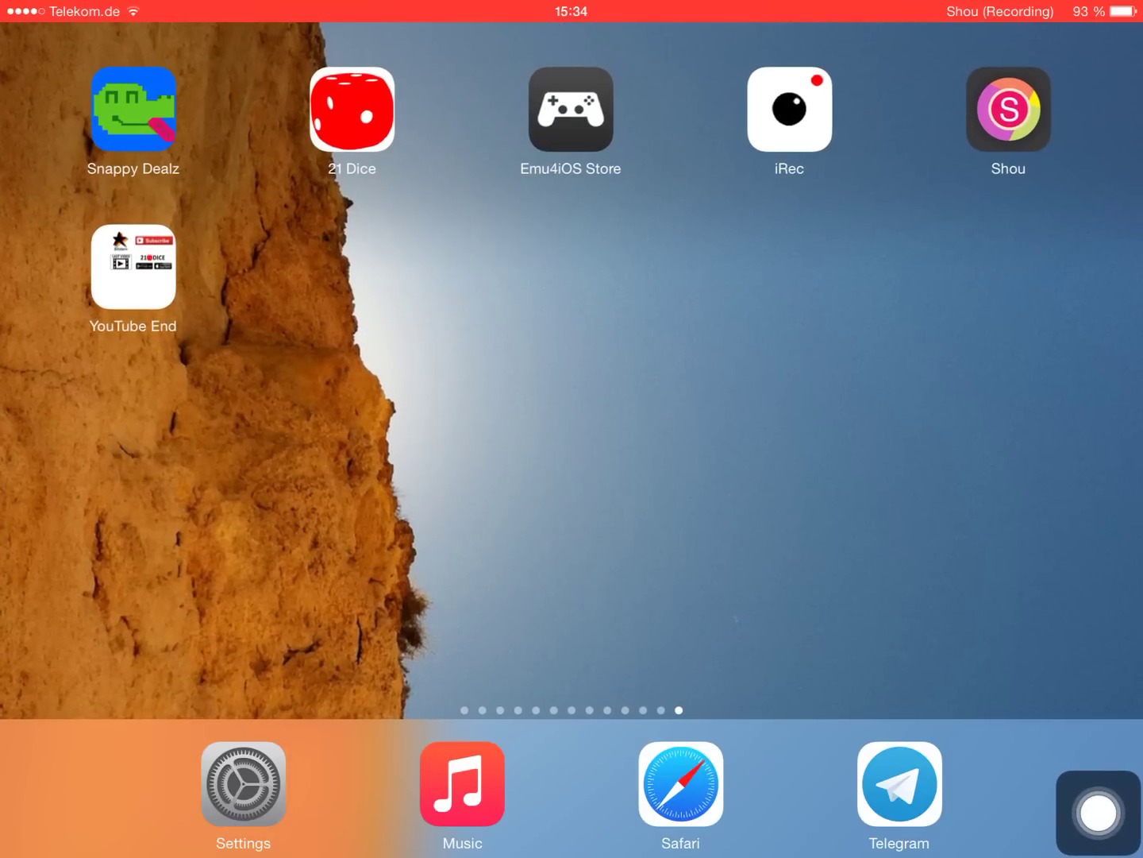
click(243, 784)
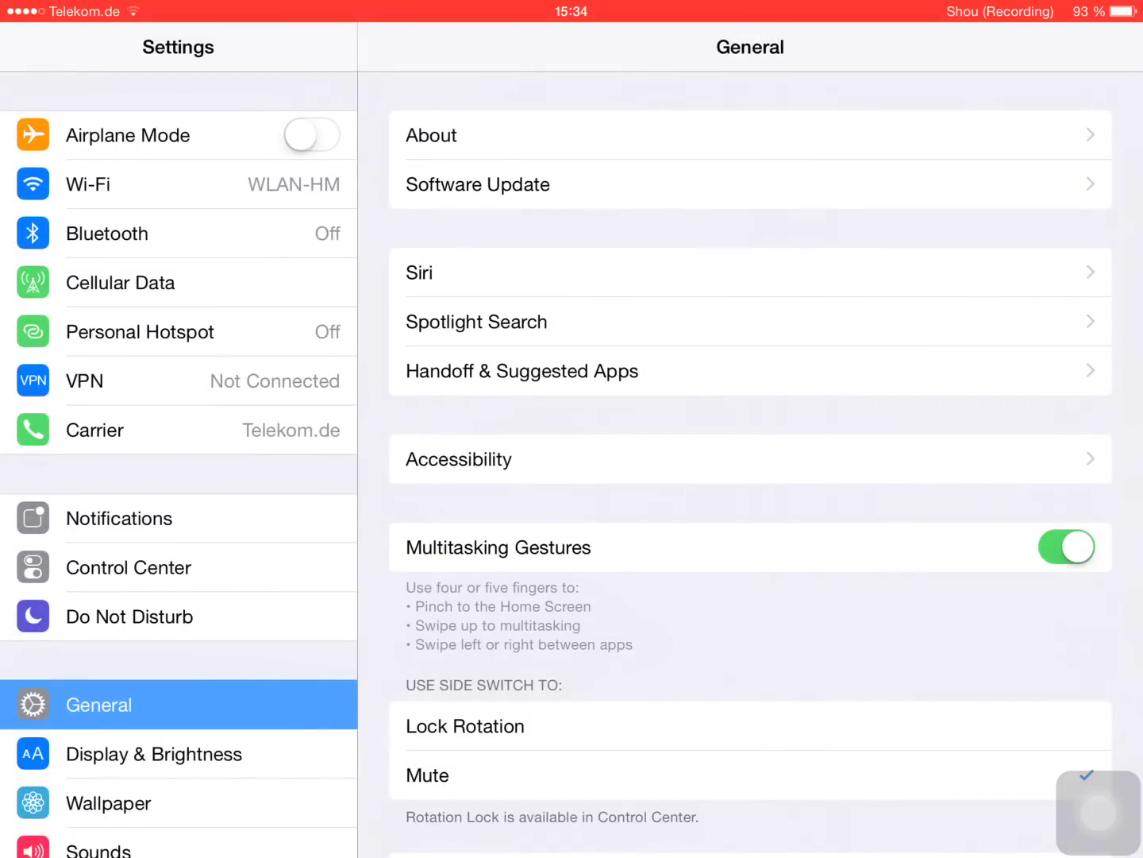
scroll(751, 465, down, 5)
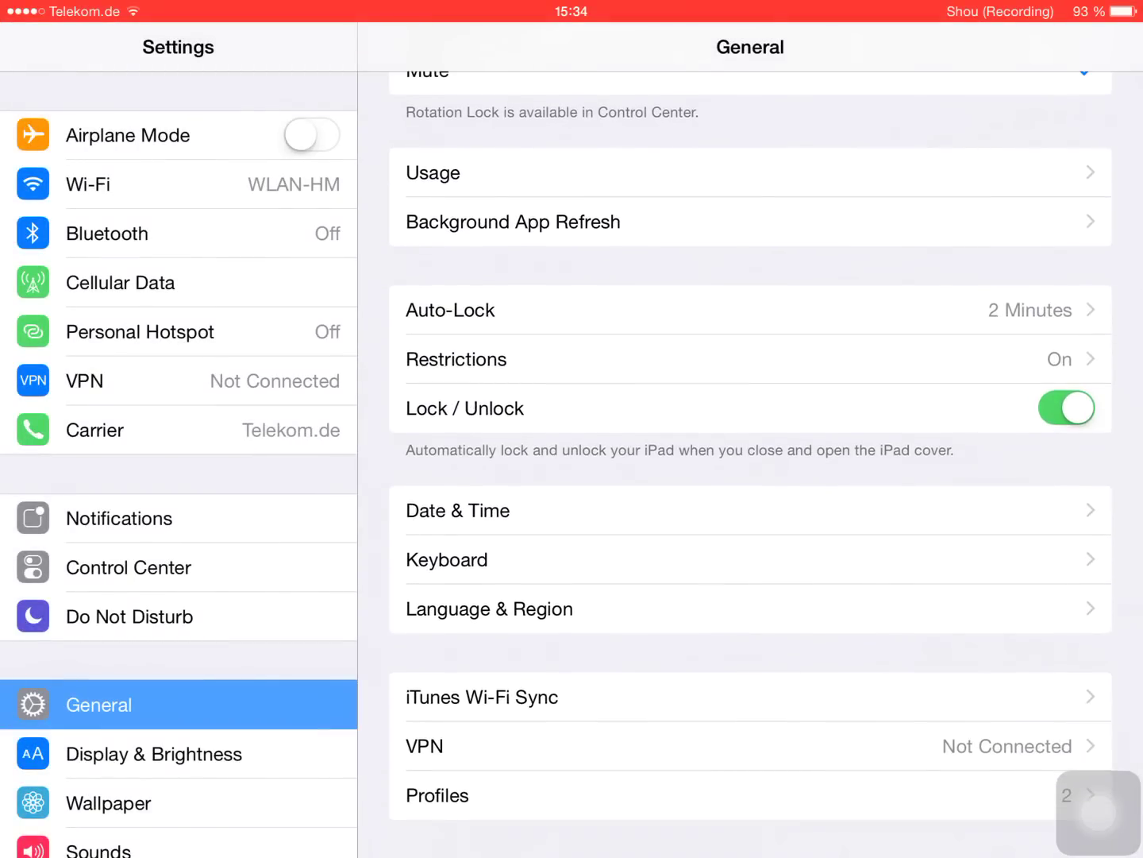
click(458, 510)
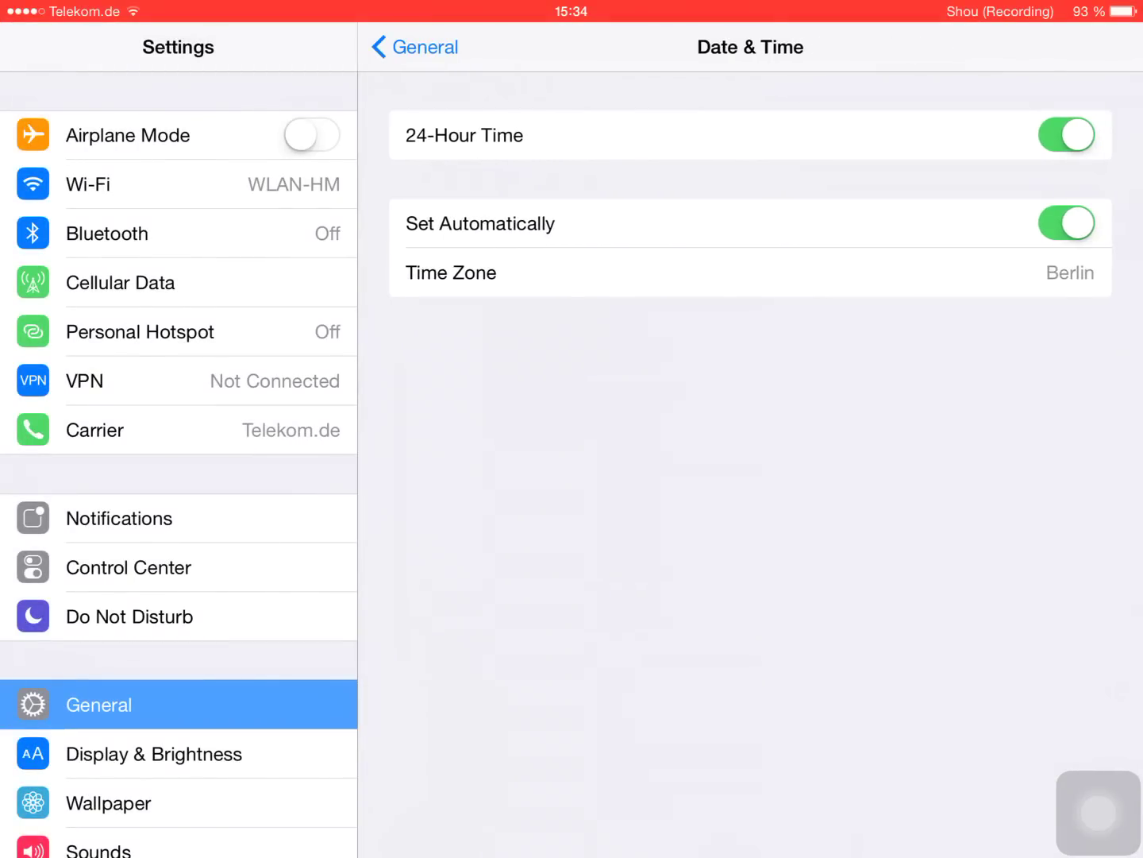
click(1067, 223)
click(751, 321)
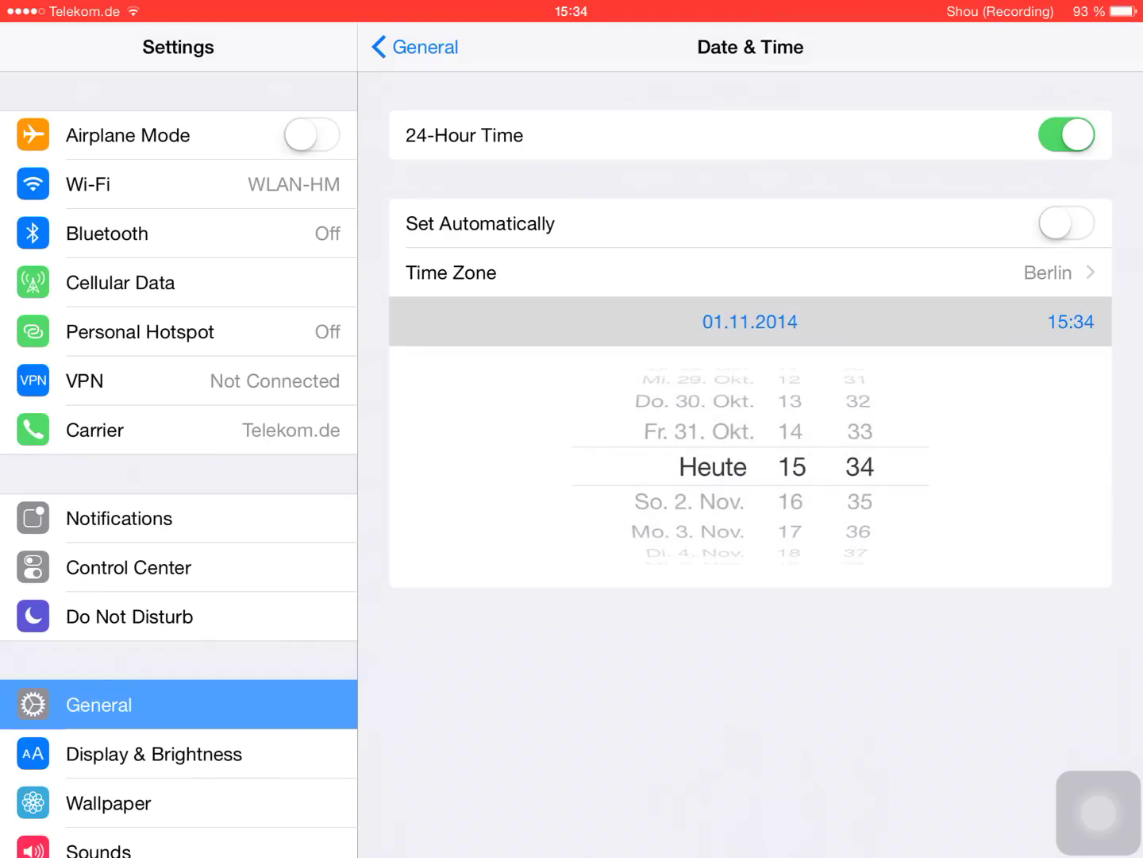
scroll(705, 466, up, 1)
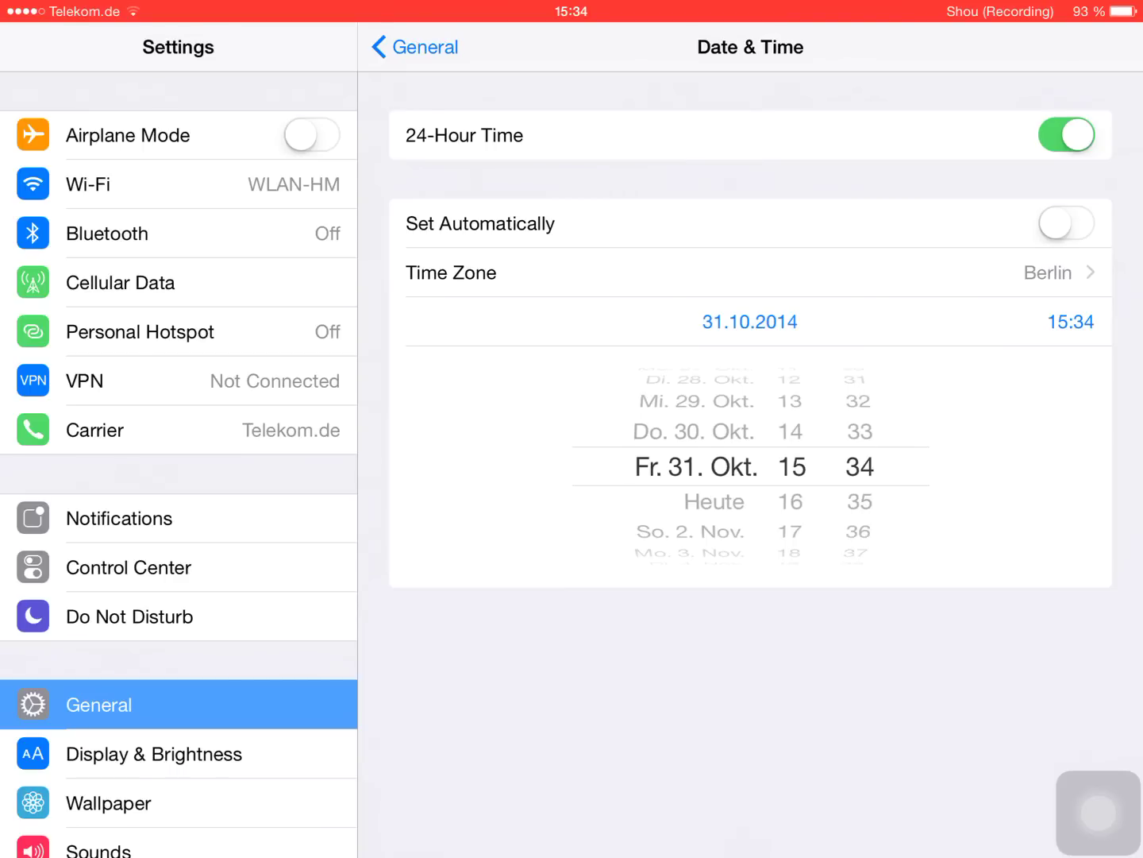
key(Home)
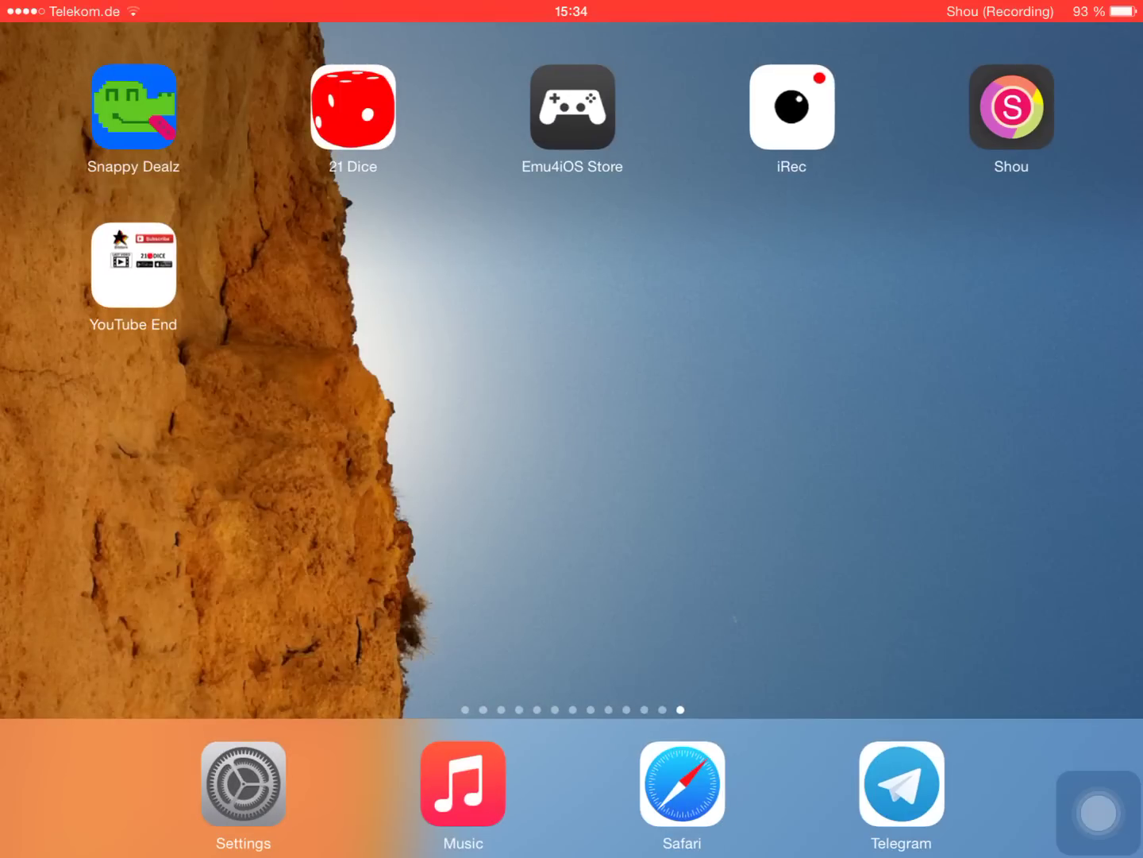
Open emu4ios.net from the Google results in Safari and start the Emu4iOS Store install
click(682, 783)
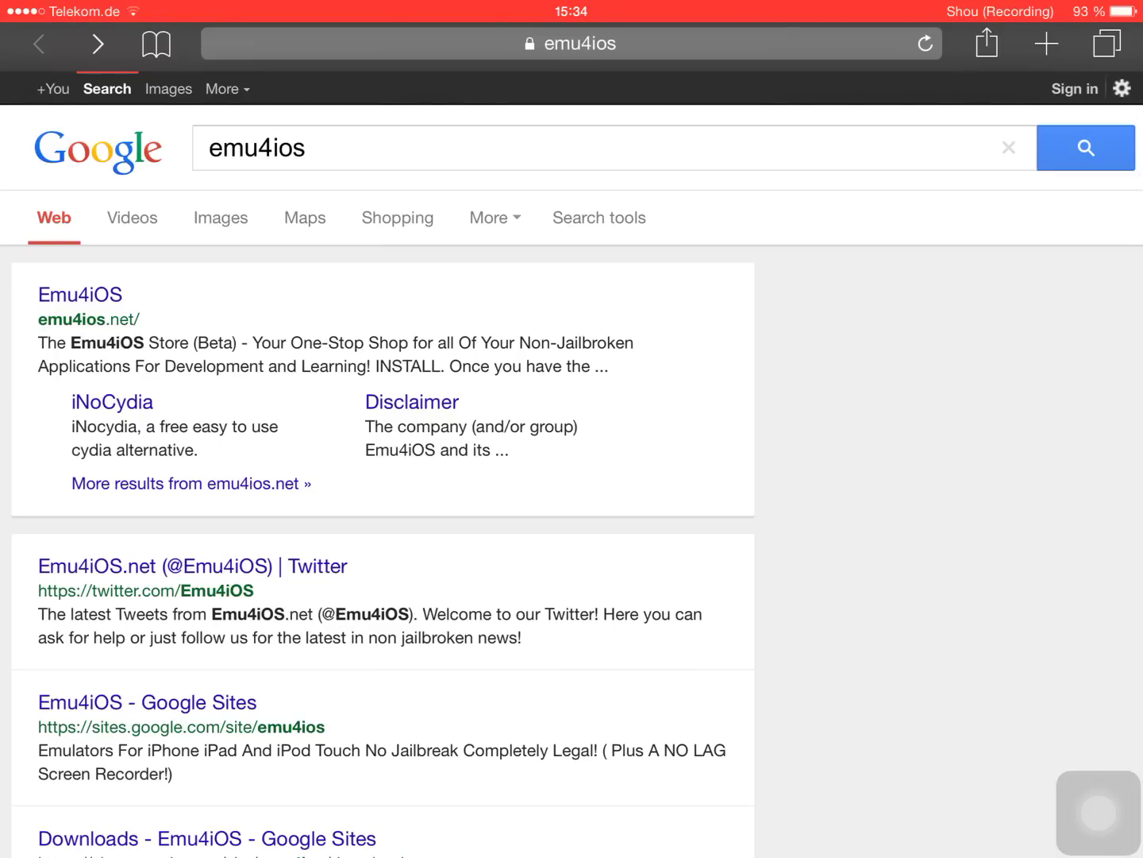
drag(1099, 813, 102, 402)
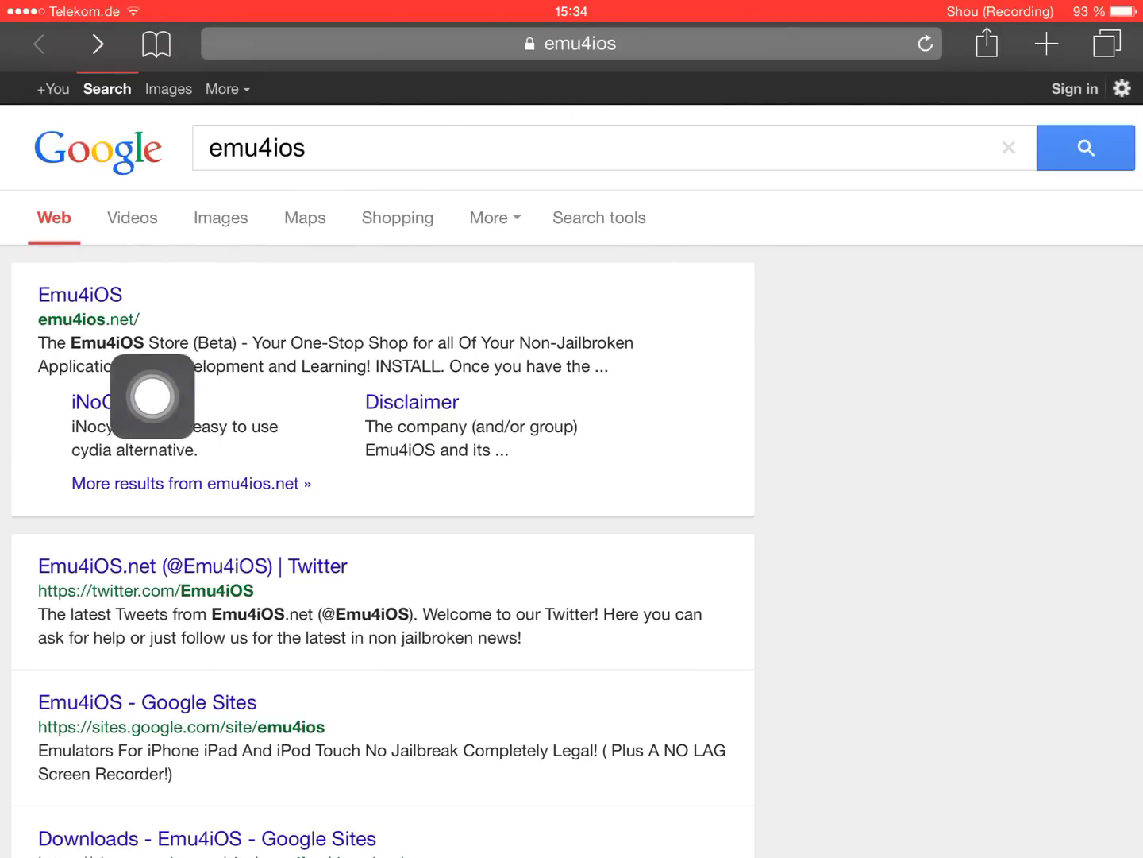
drag(102, 401, 1099, 790)
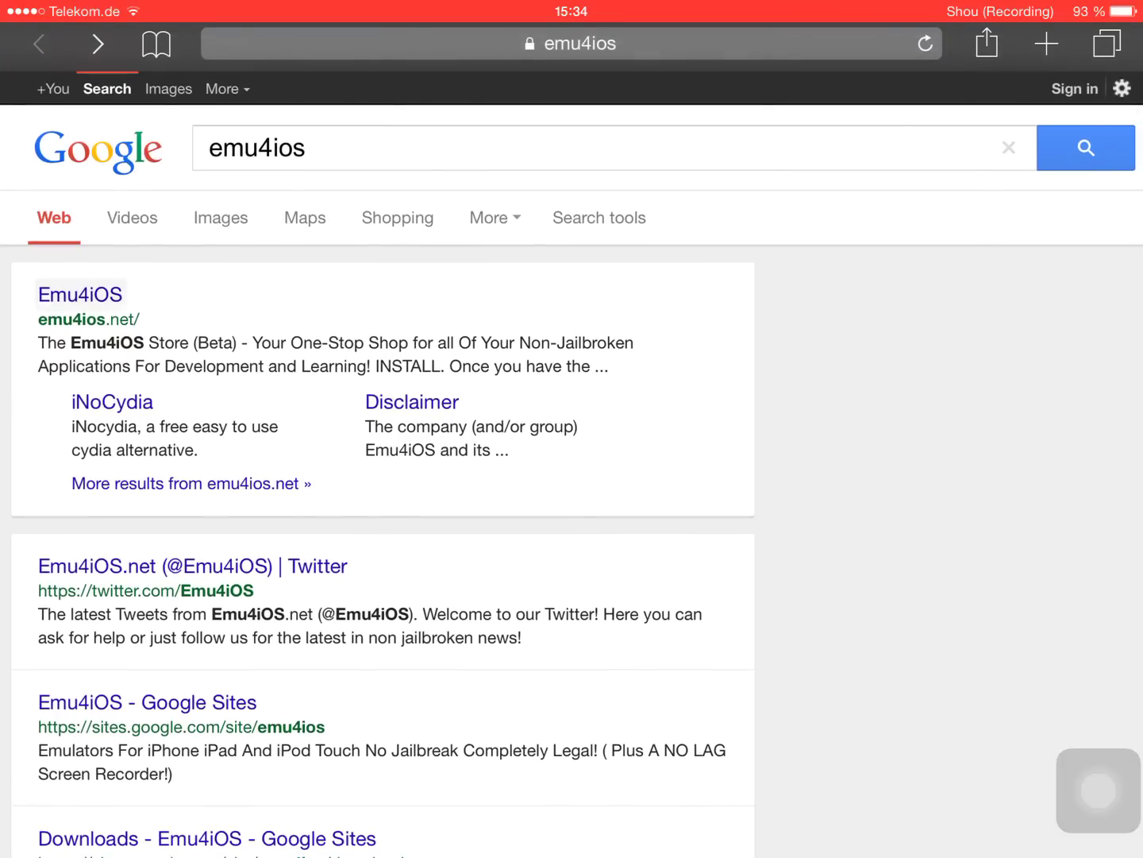
click(80, 295)
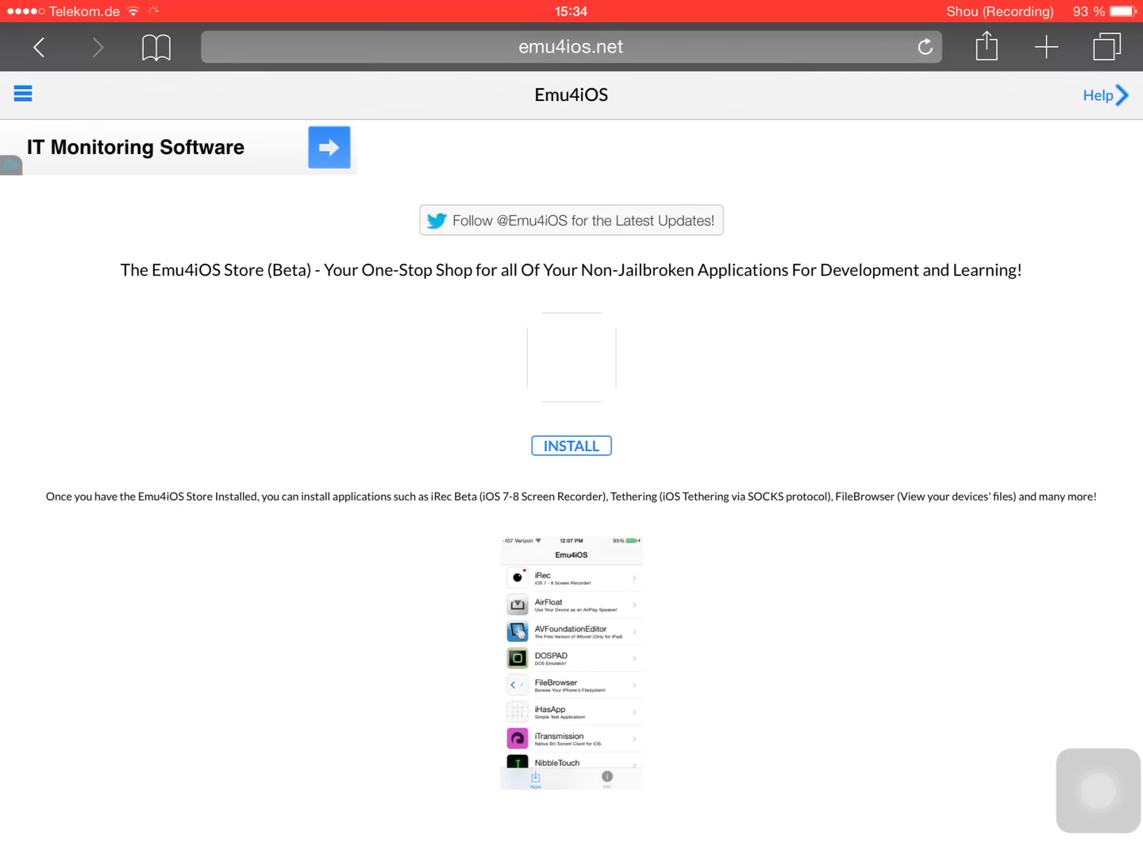
mouse_move(1099, 790)
mouse_down()
mouse_move(831, 646)
mouse_move(202, 358)
mouse_move(151, 322)
mouse_move(884, 324)
mouse_move(1011, 365)
mouse_move(1099, 801)
mouse_up()
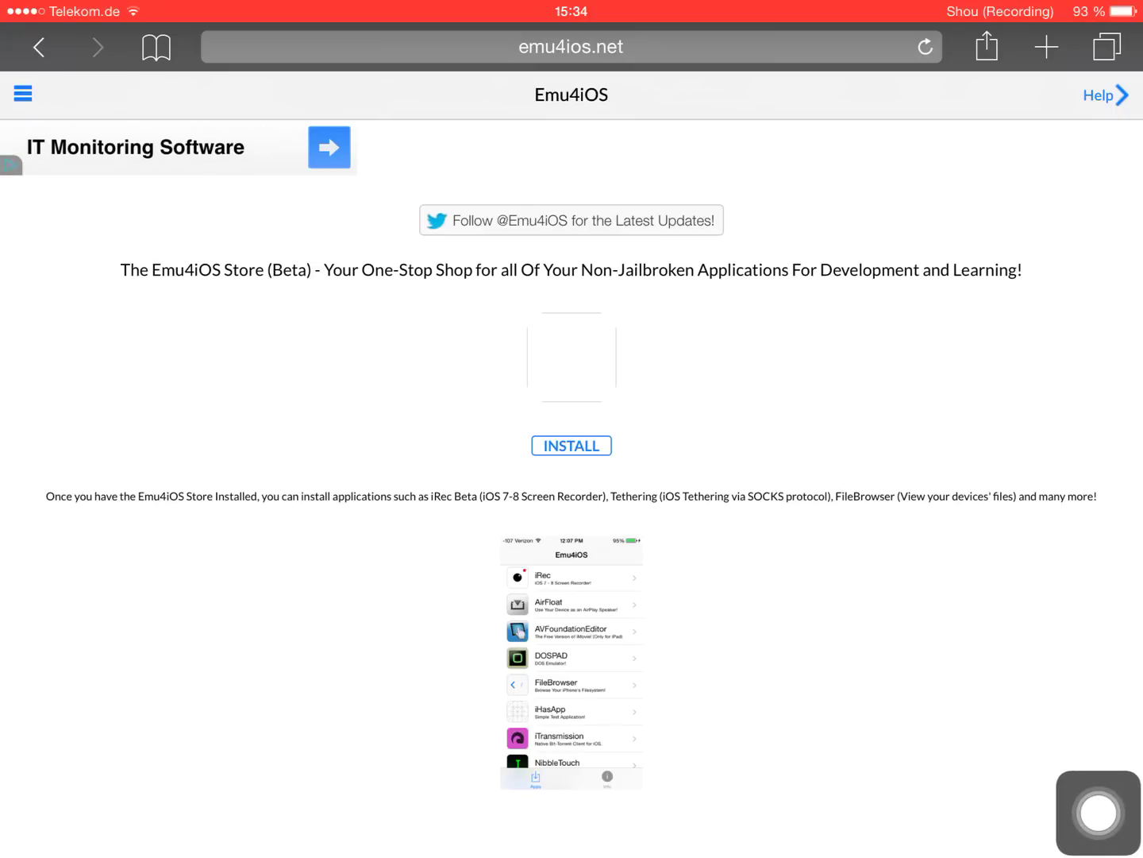
click(571, 446)
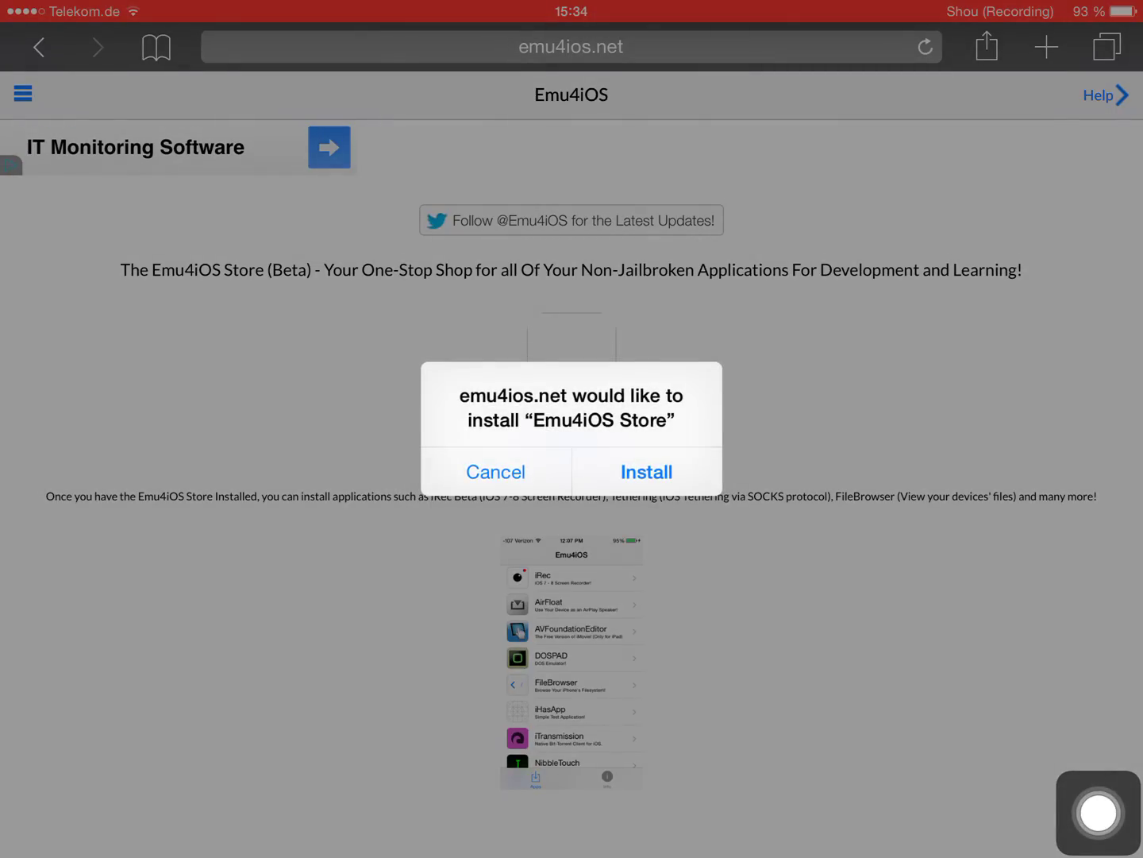
Confirm the Emu4iOS Store install, then switch automatic date and time back on
click(647, 473)
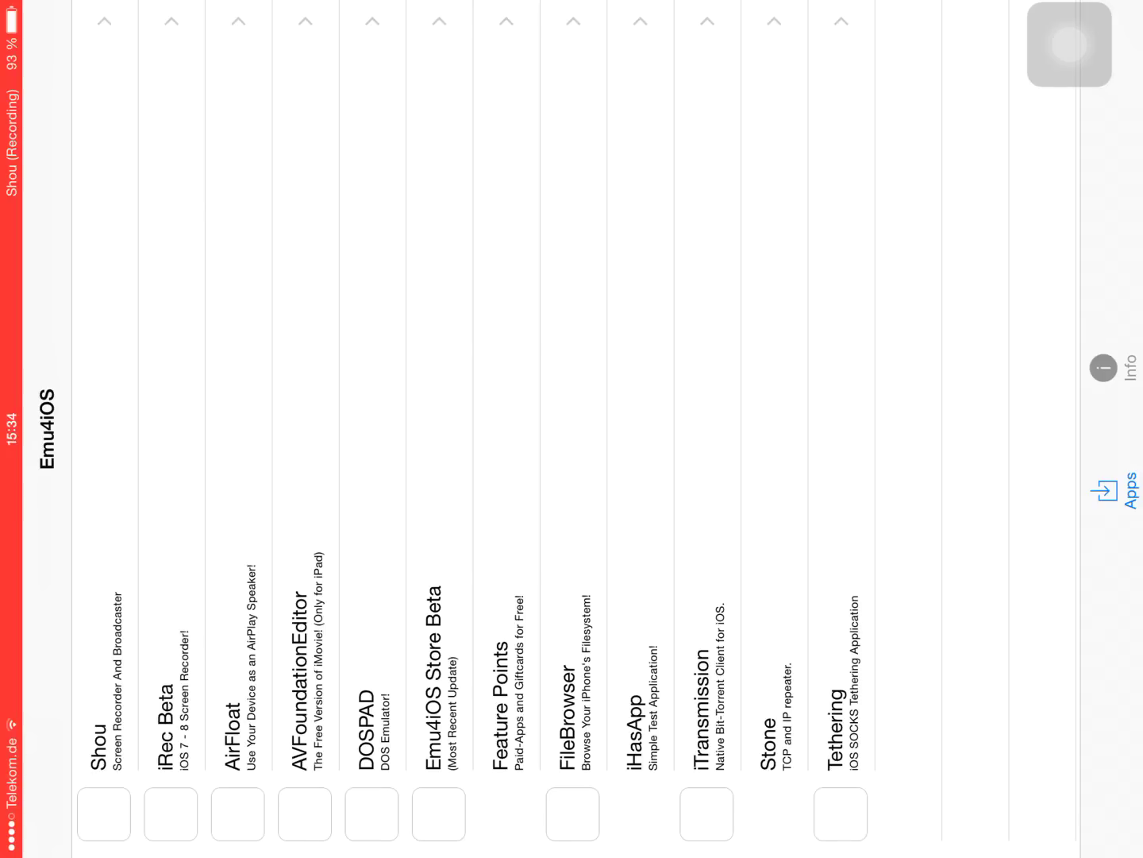
scroll(562, 420, right, 2)
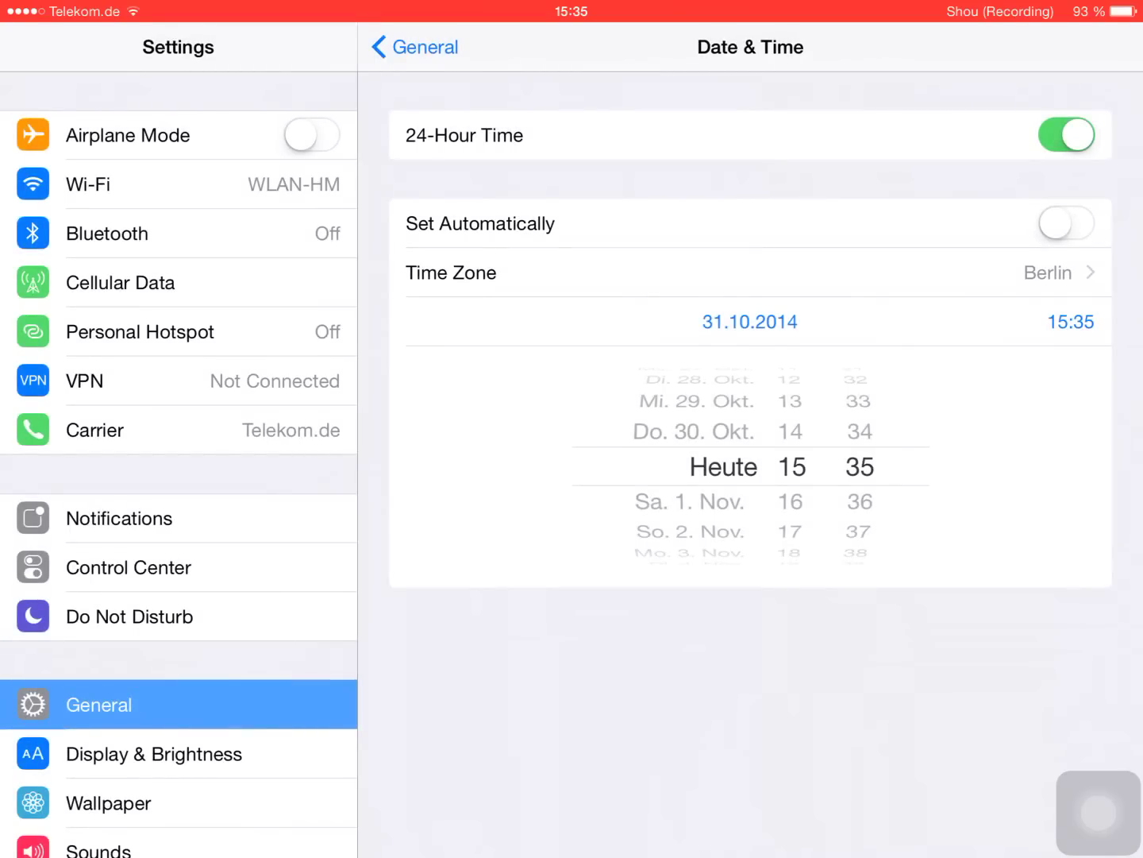
click(1067, 223)
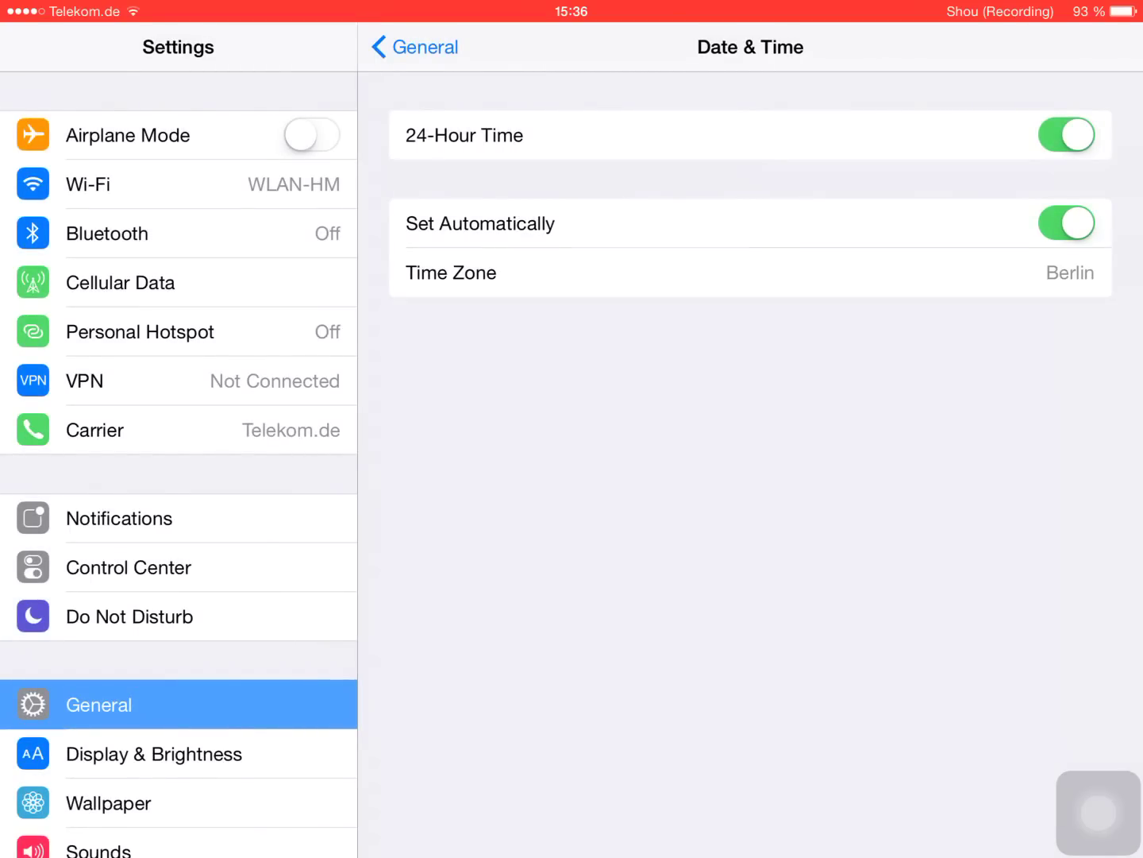
Return to General settings and reposition the AssistiveTouch overlay lower on screen
click(414, 47)
scroll(751, 446, up, 3)
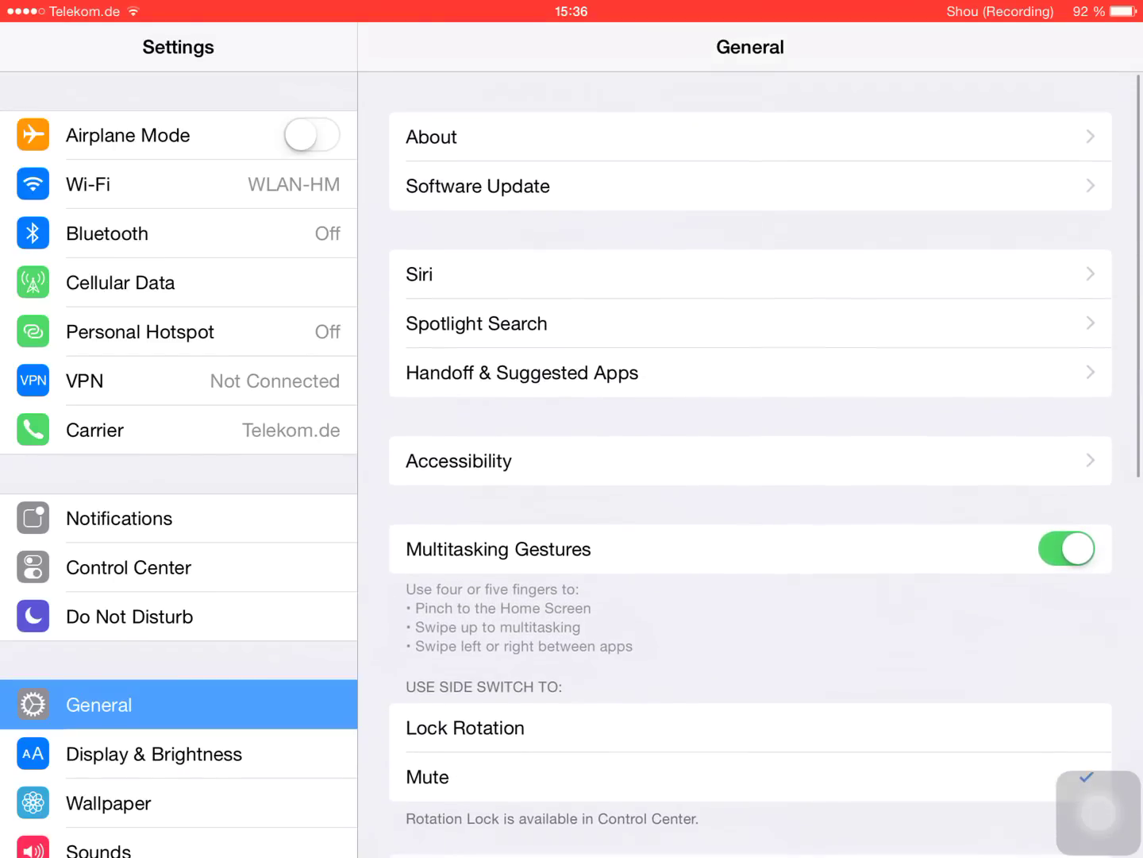
mouse_move(1098, 812)
mouse_down()
mouse_move(1042, 646)
mouse_move(989, 551)
mouse_move(1097, 557)
mouse_move(798, 480)
mouse_move(996, 491)
mouse_up()
click(1080, 491)
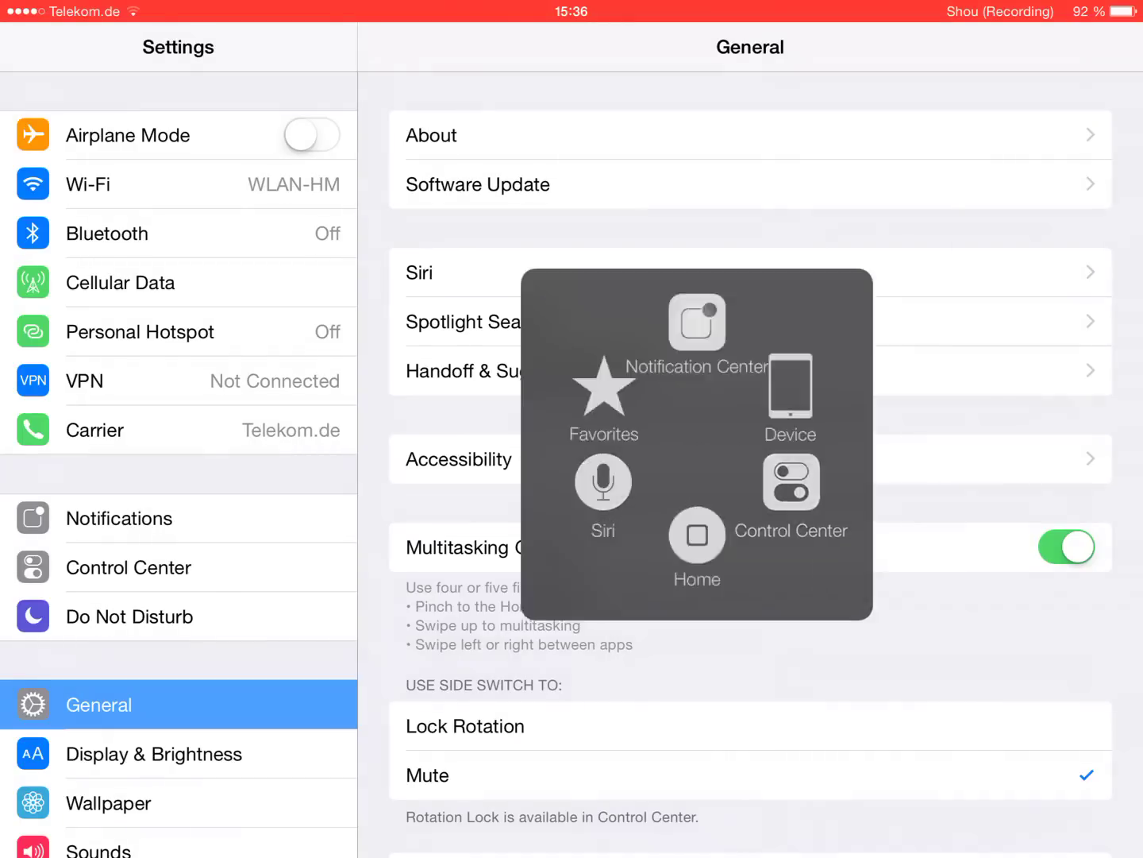
click(1080, 490)
mouse_move(1085, 485)
mouse_down()
mouse_move(1082, 791)
mouse_move(1099, 722)
mouse_up()
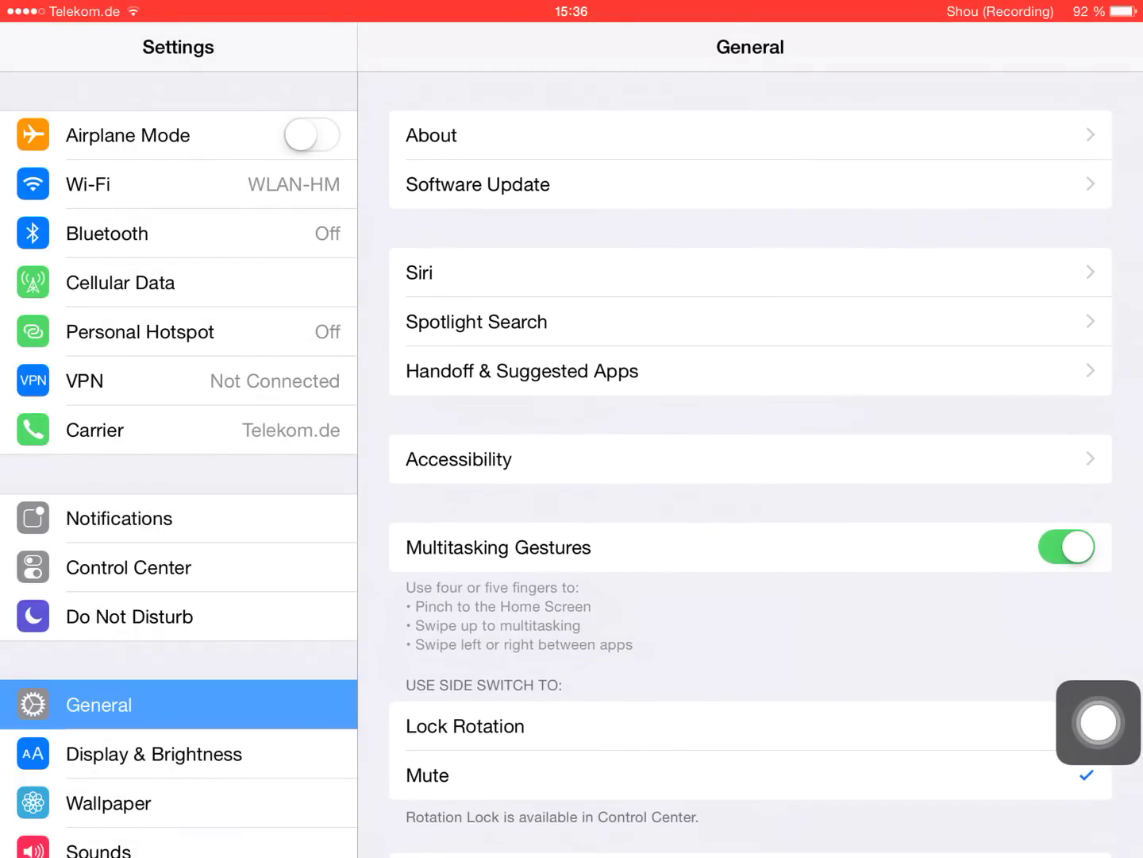
Check AssistiveTouch is on under Accessibility, then go Home and launch Shou
click(460, 458)
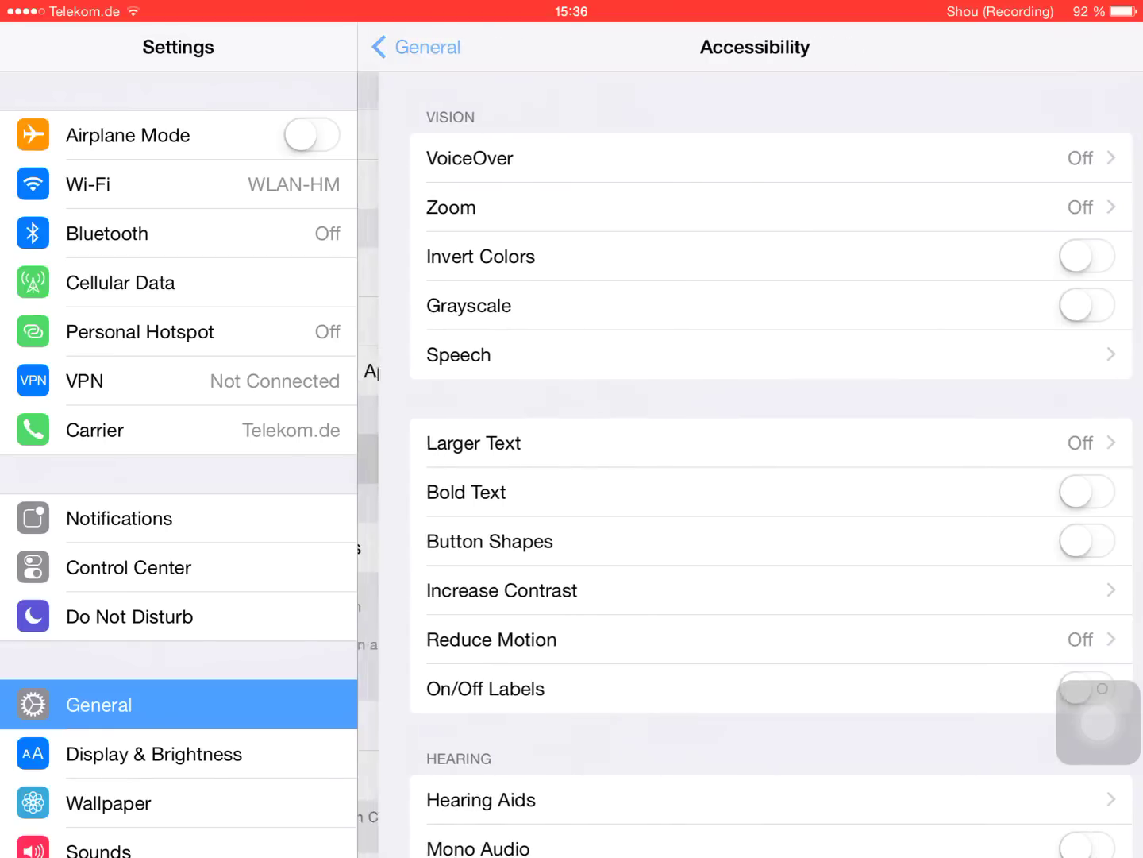
scroll(750, 464, down, 7)
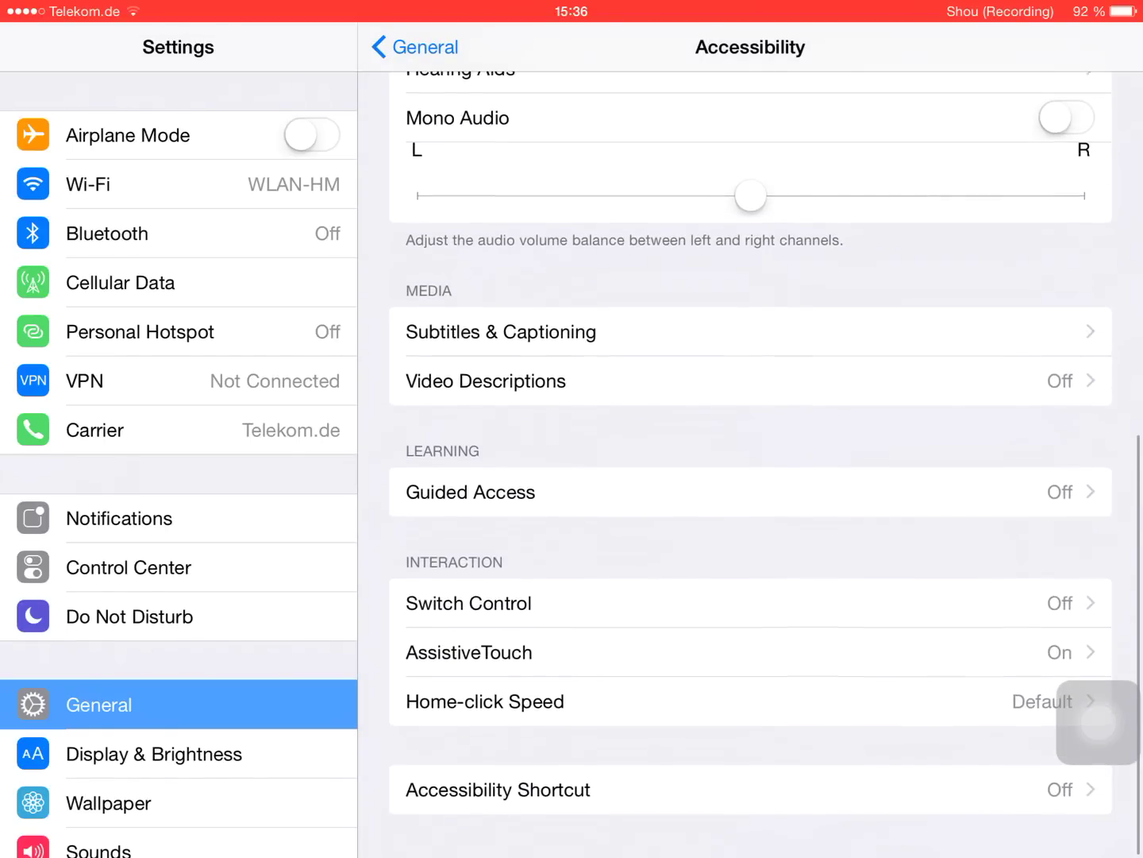
click(468, 654)
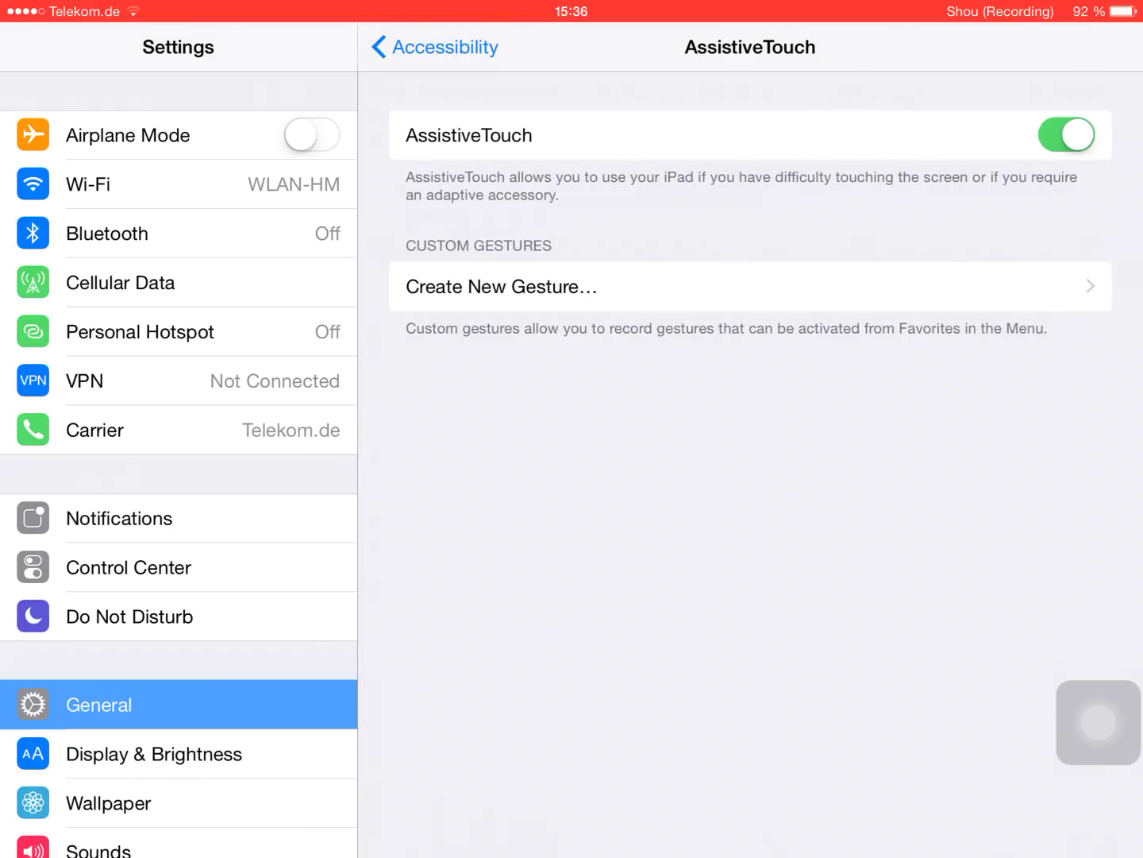
click(435, 46)
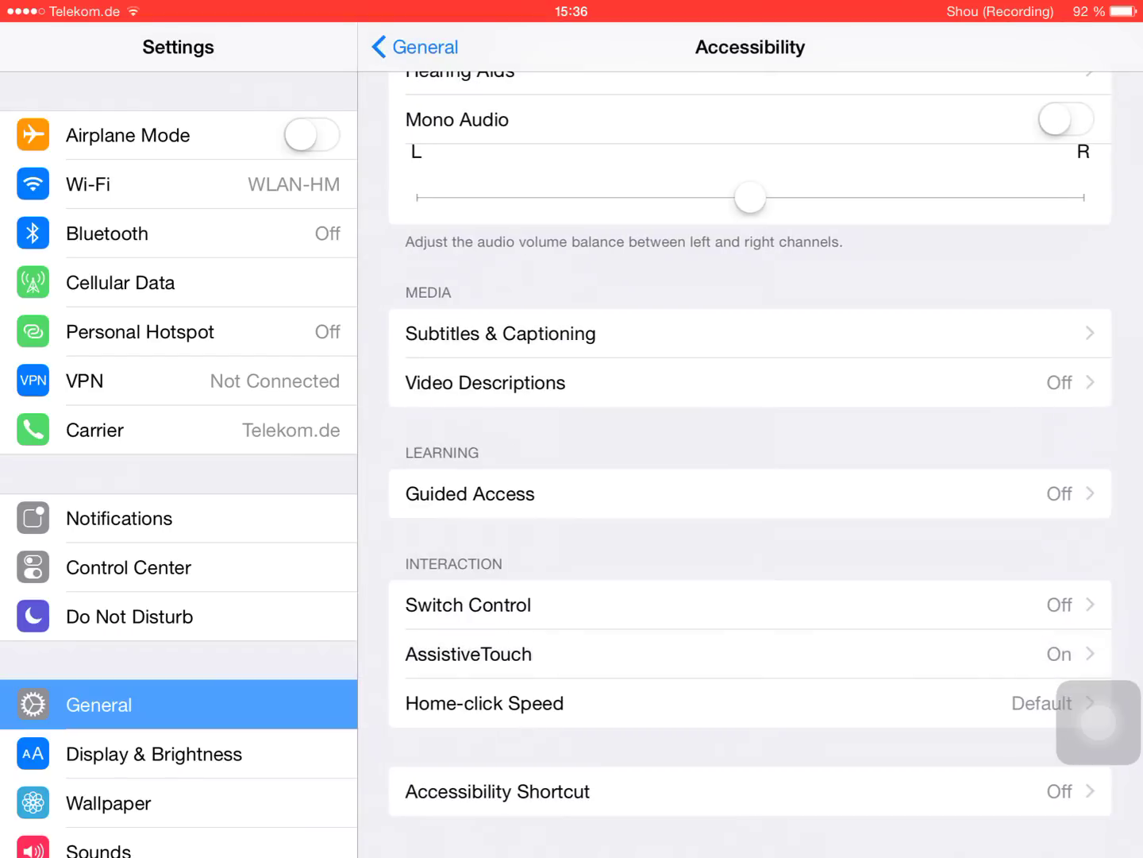
key(super)
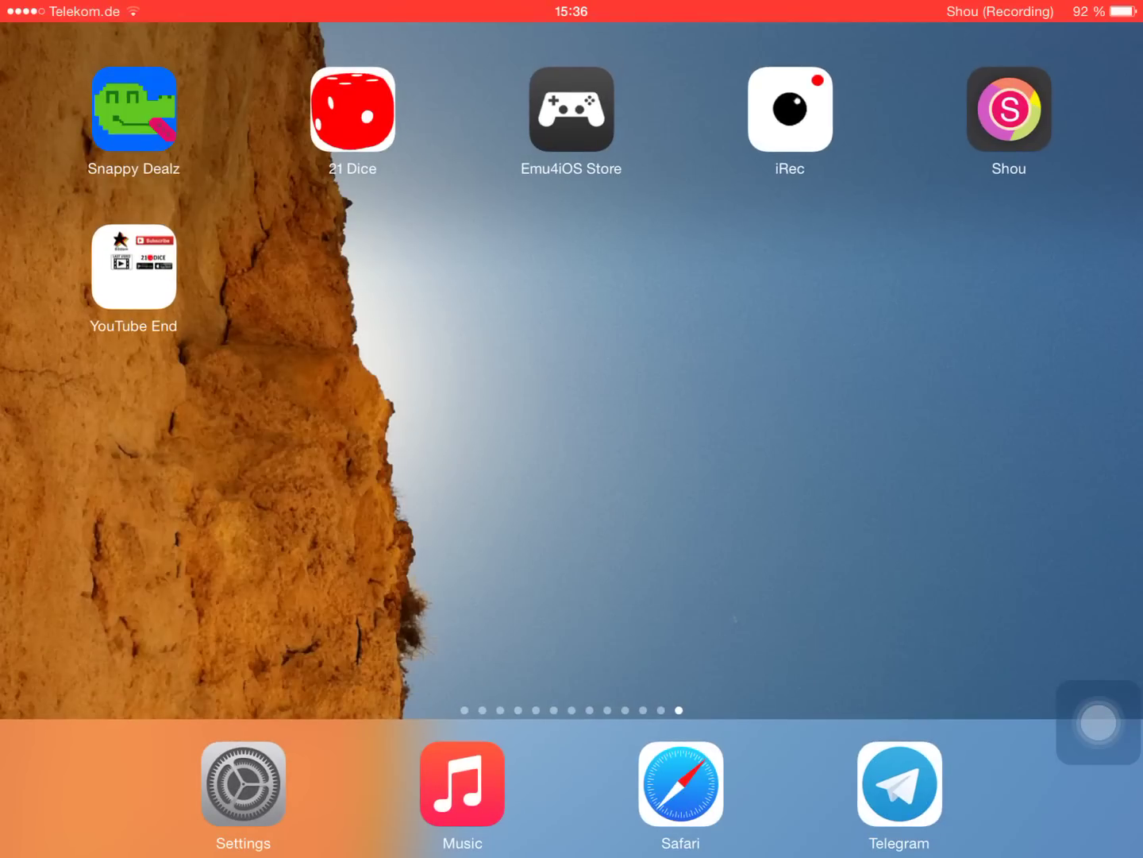
click(1008, 109)
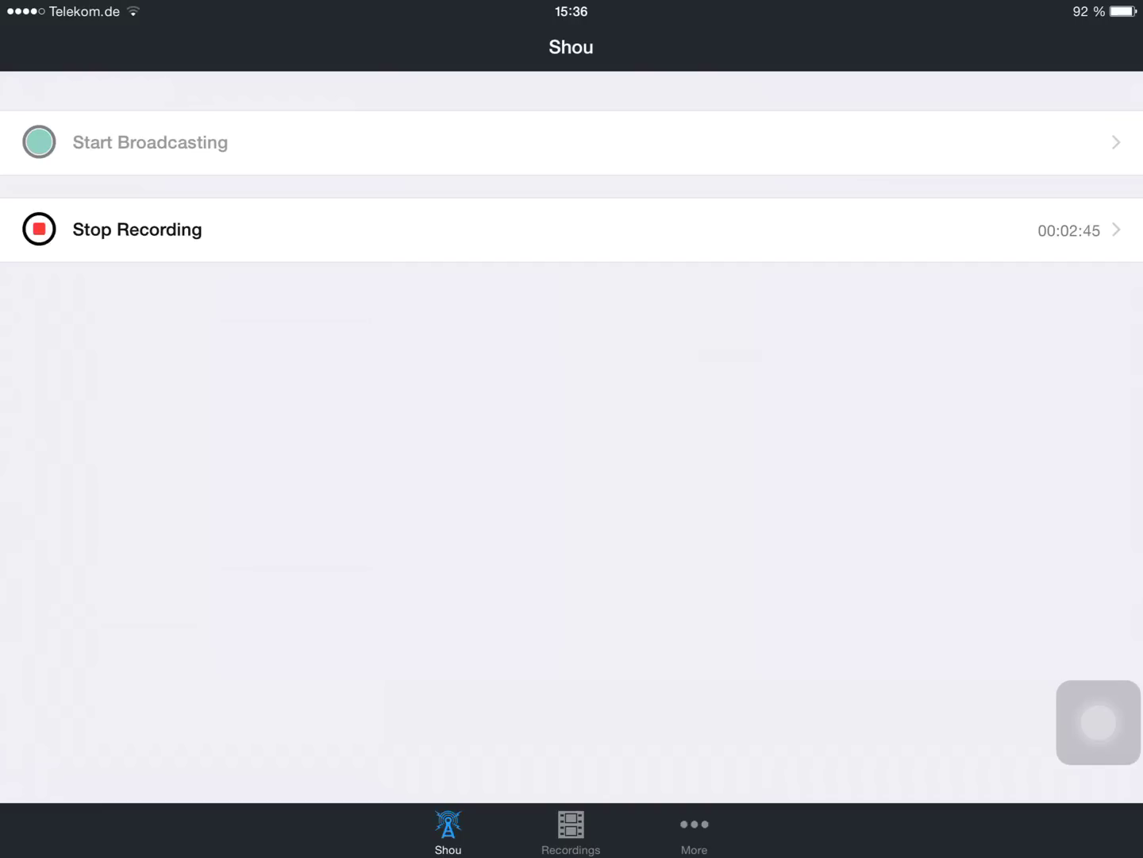
Move the AssistiveTouch overlay aside while Shou shows its running recording timer
drag(1099, 721, 1079, 744)
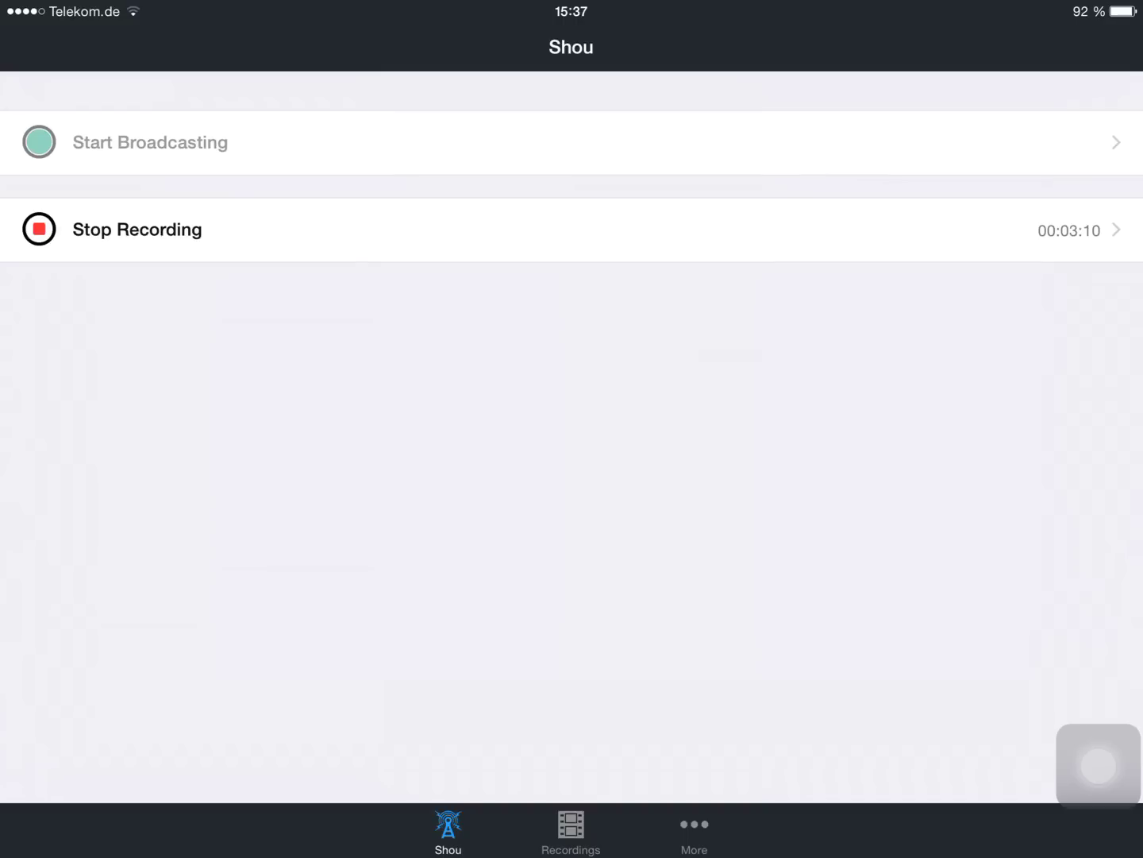
Exit Shou to the Home Screen and dock the AssistiveTouch overlay at the edge
key(Home)
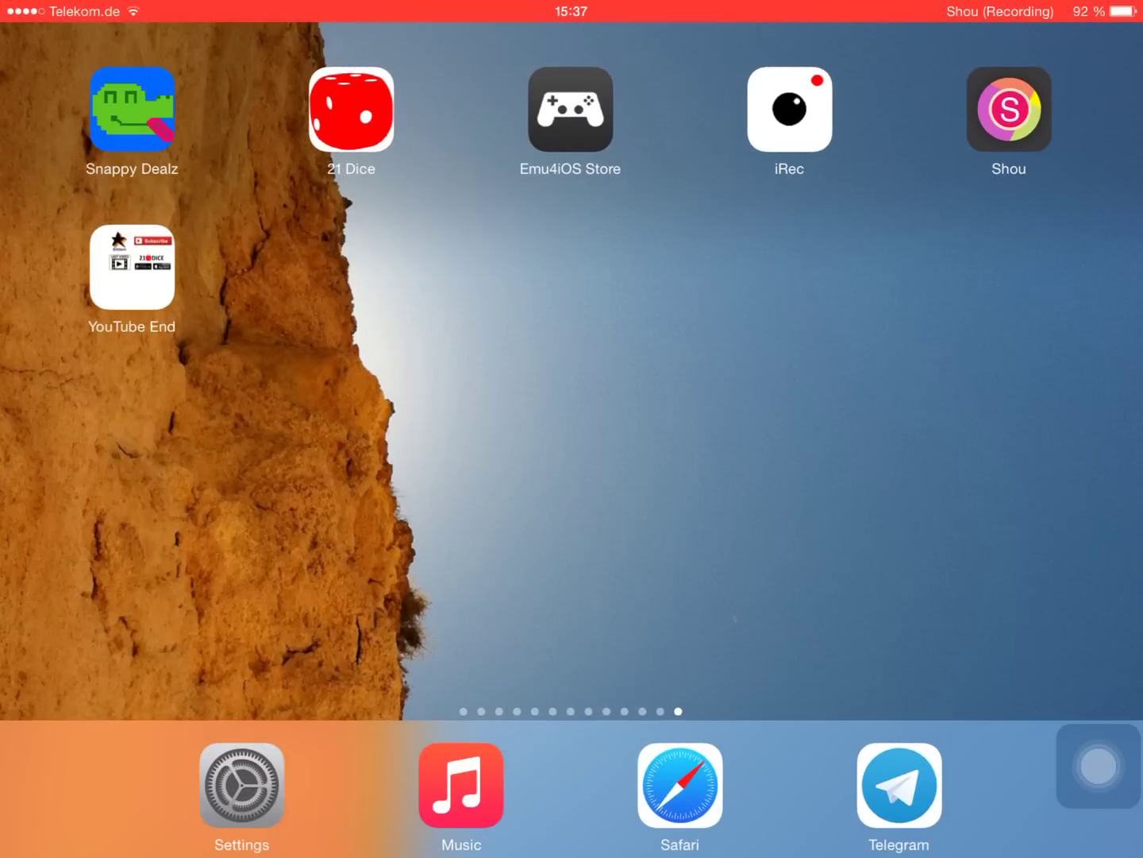
mouse_move(1099, 766)
mouse_down()
mouse_move(785, 27)
mouse_move(885, 191)
mouse_move(928, 451)
mouse_up()
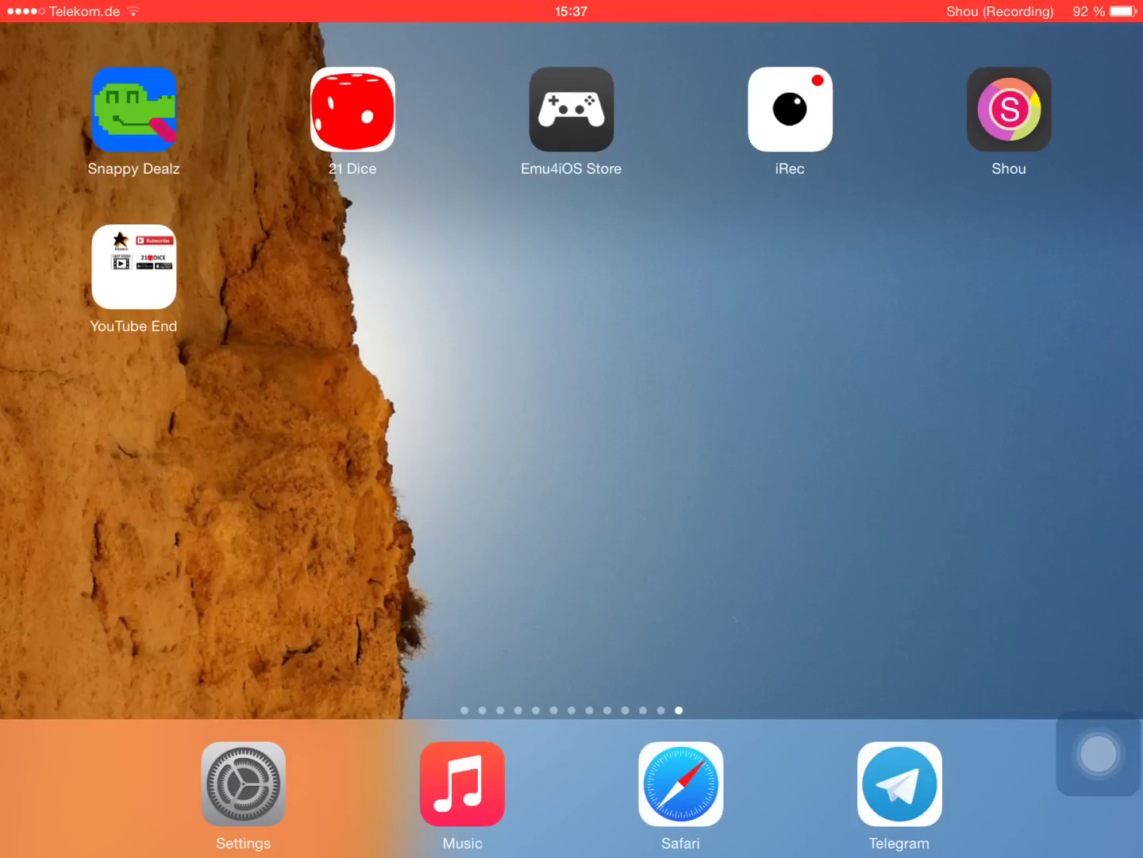
mouse_move(1099, 753)
mouse_down()
mouse_move(1046, 258)
mouse_move(1099, 808)
mouse_up()
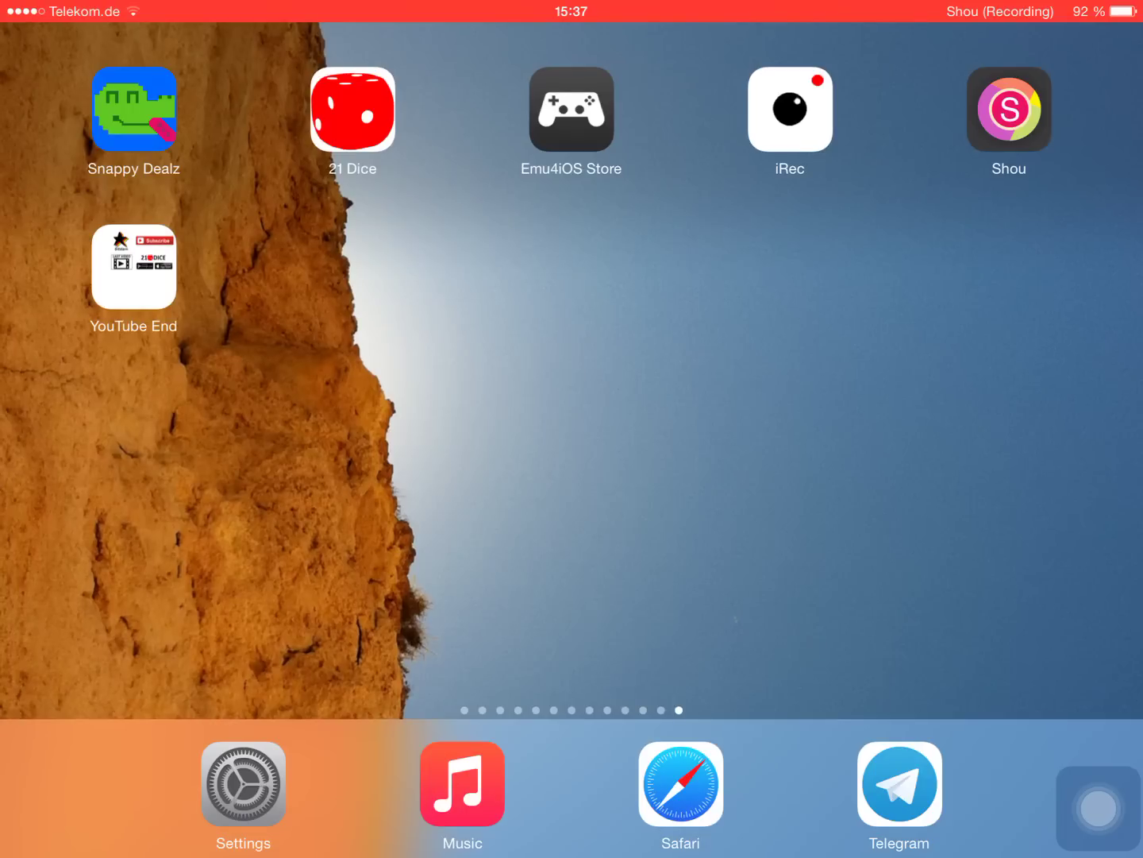
View the bitstern.com YouTube End page, then reopen Shou to check the recording
click(134, 267)
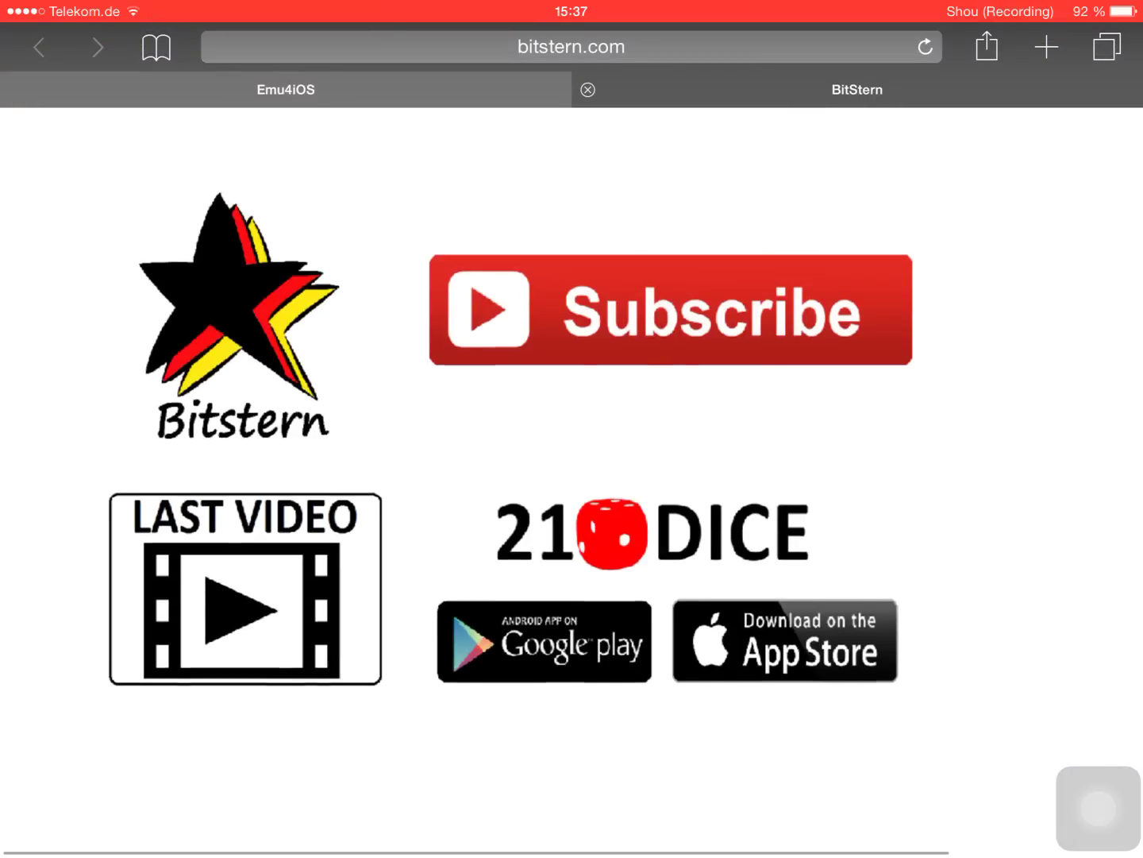
mouse_move(1099, 809)
mouse_down()
mouse_move(956, 335)
mouse_move(528, 190)
mouse_move(659, 379)
mouse_move(763, 187)
mouse_move(491, 339)
mouse_move(756, 358)
mouse_move(575, 382)
mouse_move(267, 453)
mouse_move(56, 607)
mouse_move(334, 513)
mouse_move(144, 663)
mouse_move(294, 681)
mouse_move(336, 737)
mouse_move(389, 744)
mouse_move(470, 727)
mouse_move(812, 744)
mouse_move(500, 730)
mouse_move(866, 723)
mouse_move(1098, 808)
mouse_up()
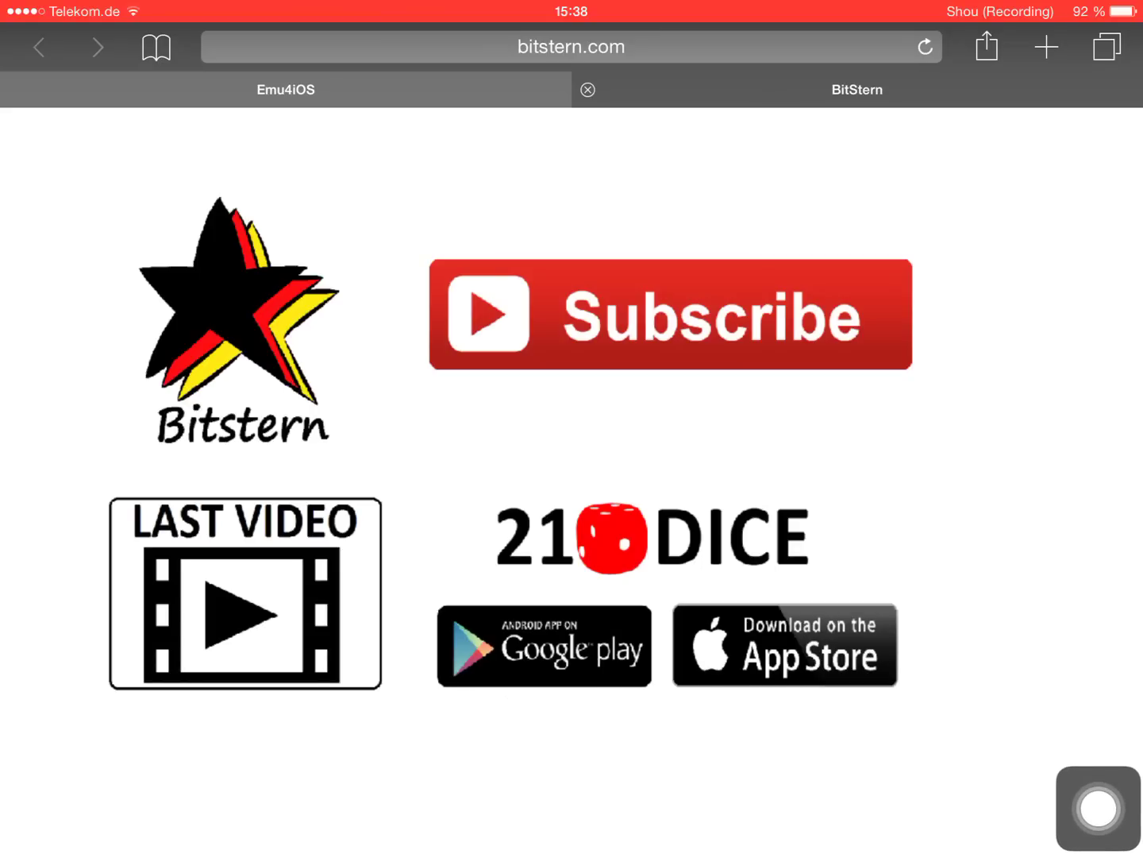
key(super)
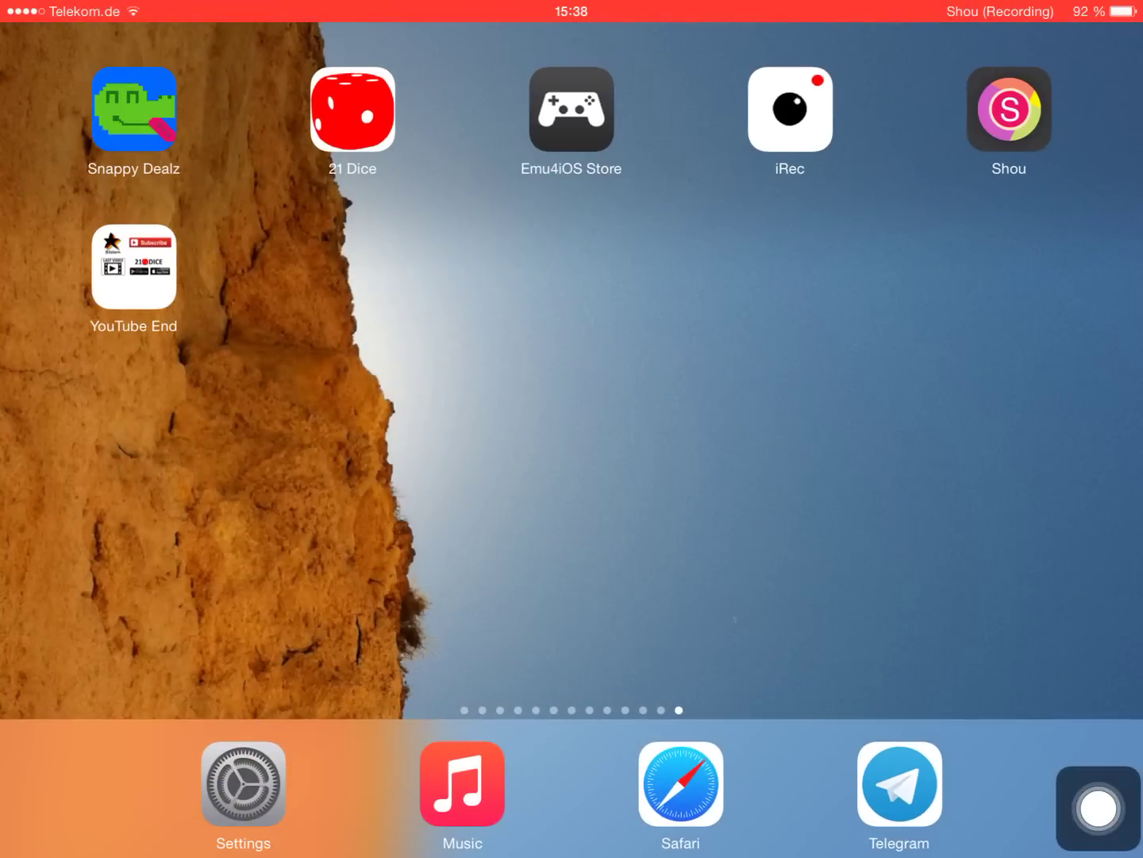
click(1008, 108)
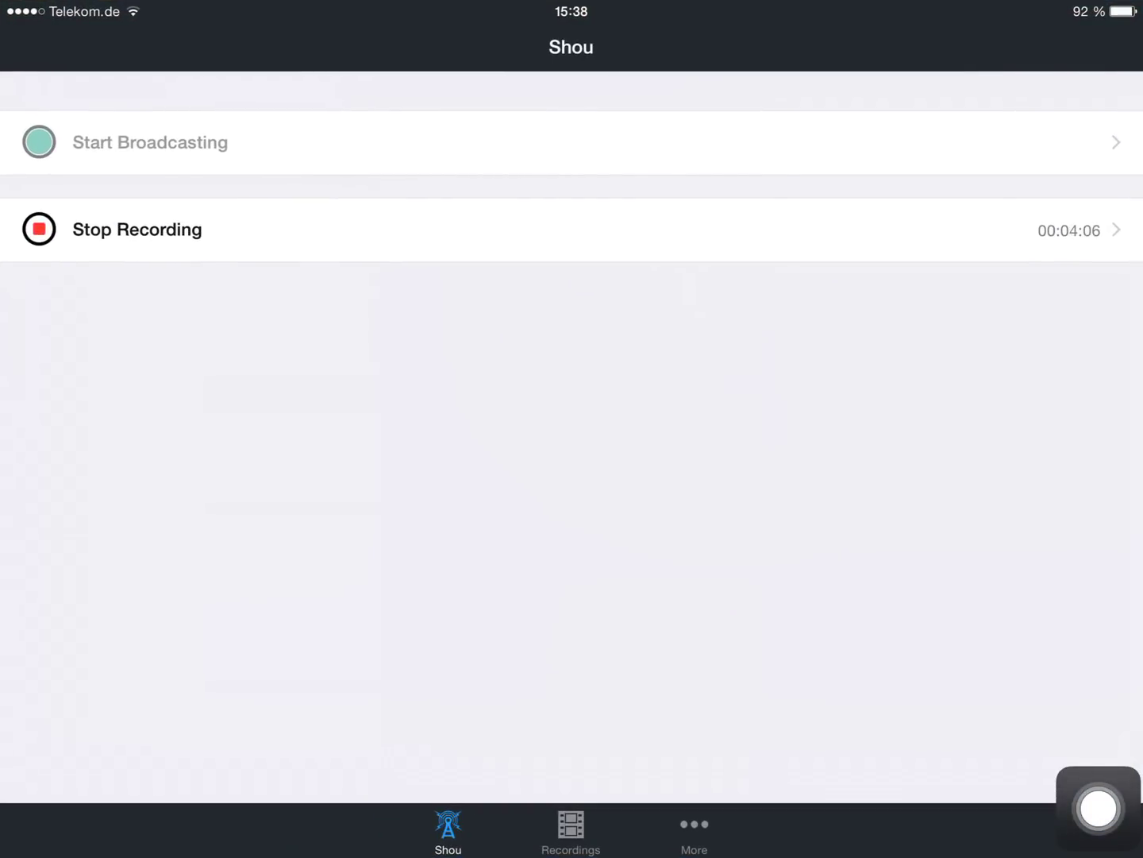